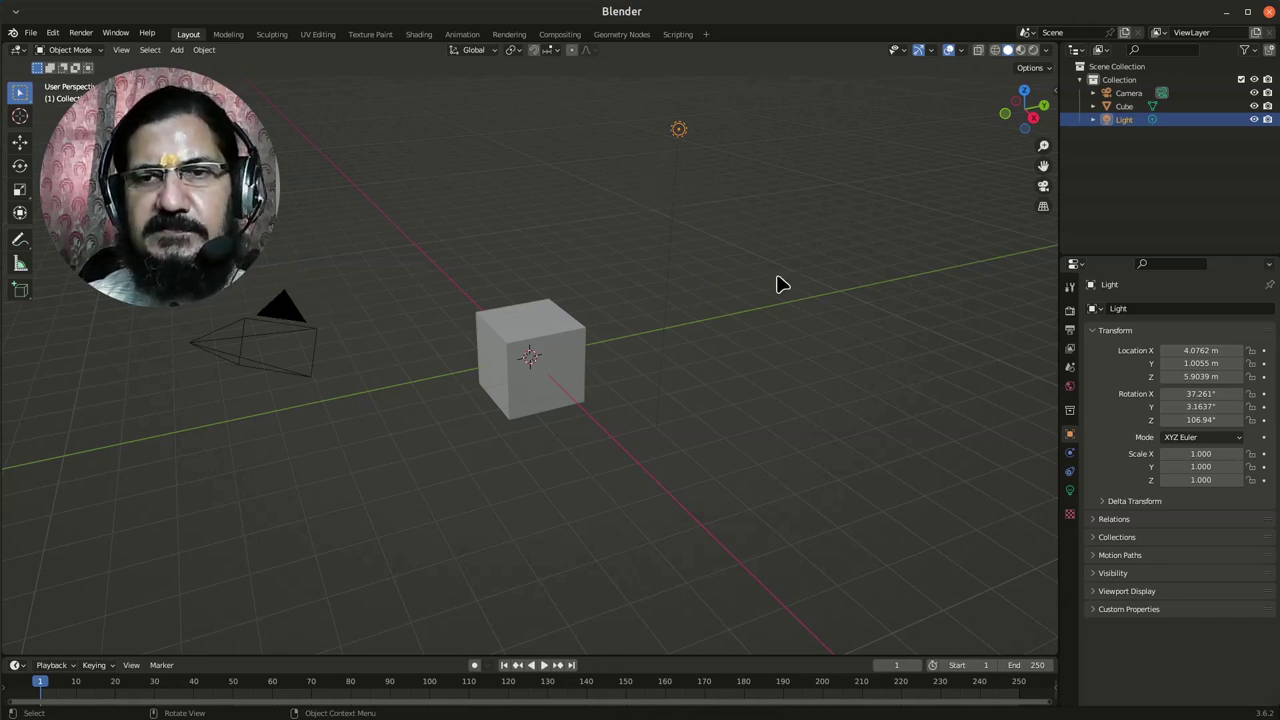
Select the default cube at the origin to show its location, rotation and scale values.
{"action": "left_click", "coordinate": [548, 381]}
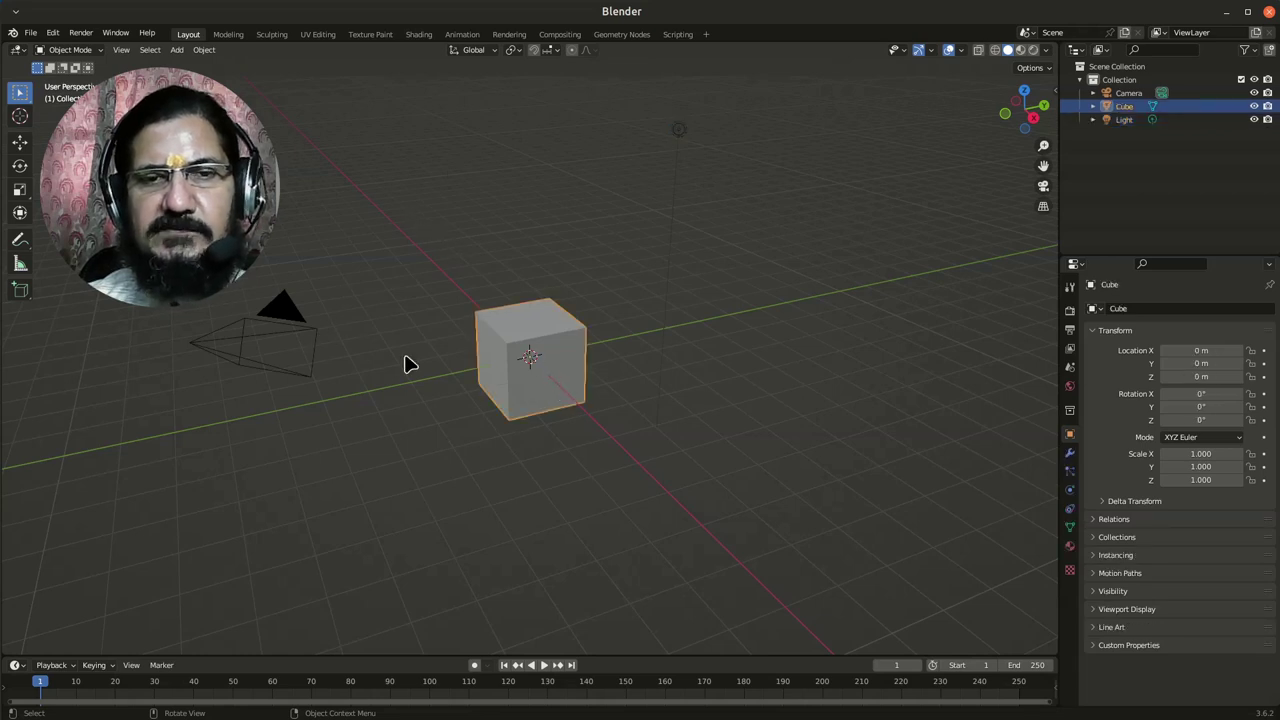
Turn on the Z axis guide in the Viewport Overlays alongside X and Y.
{"action": "left_click", "coordinate": [962, 51]}
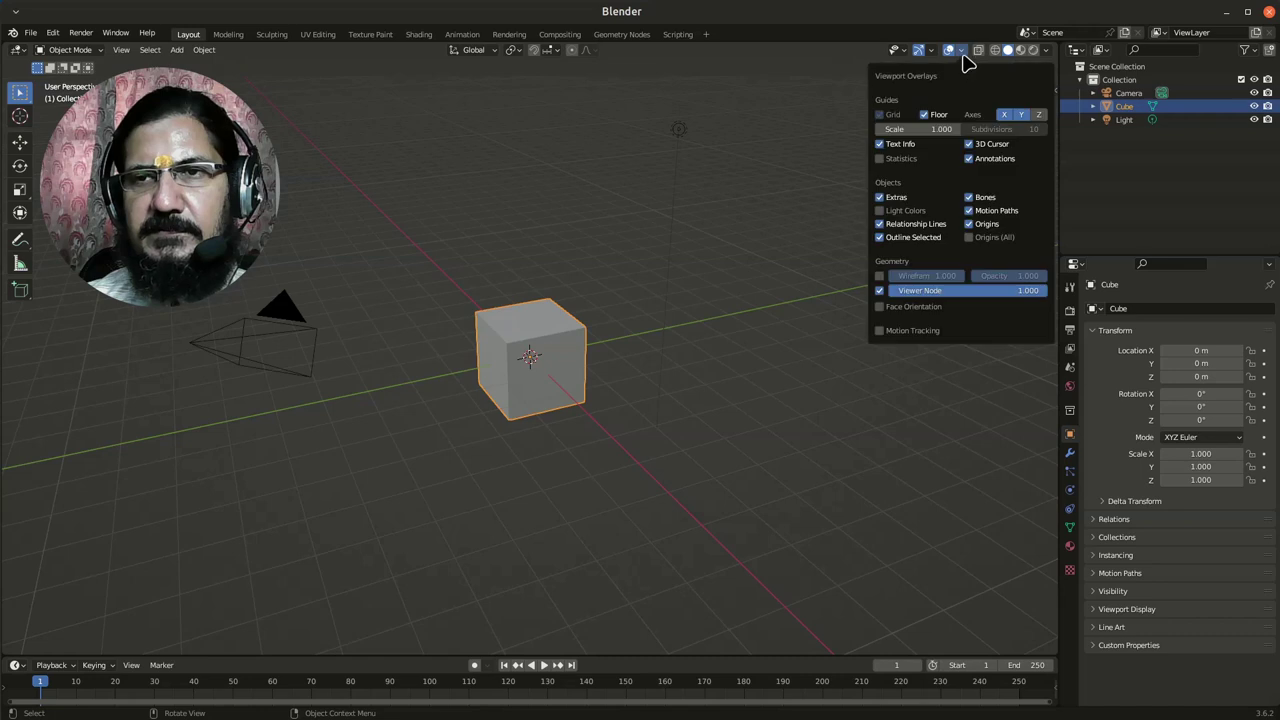
{"action": "left_click", "coordinate": [1038, 114]}
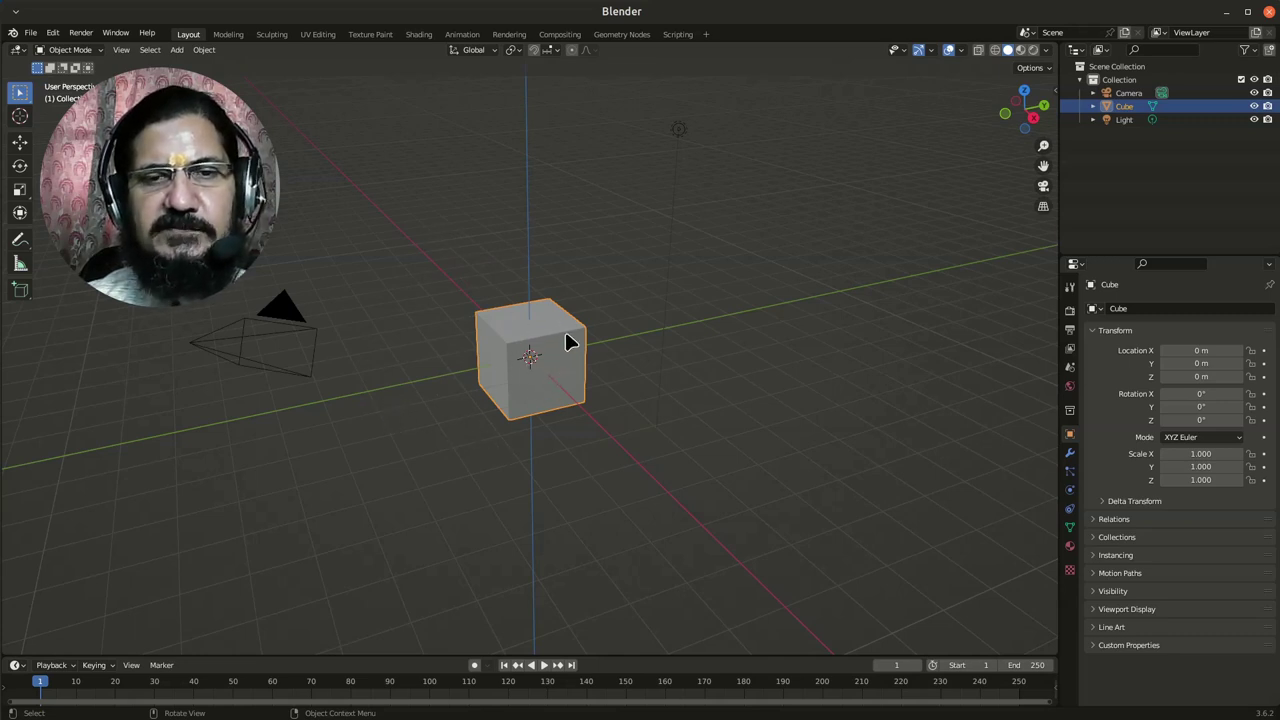
Activate the Move tool, view its gizmo on the camera and light, then reselect the cube.
{"action": "left_click", "coordinate": [21, 143]}
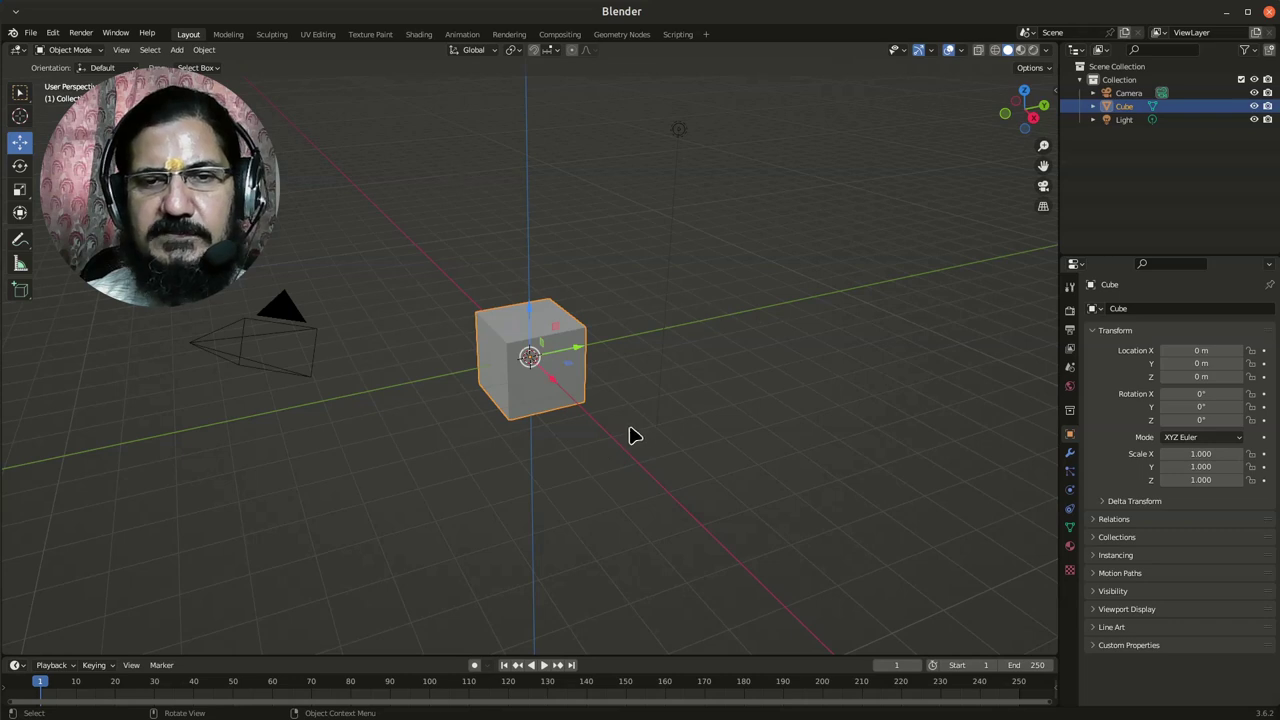
{"action": "left_click", "coordinate": [265, 343]}
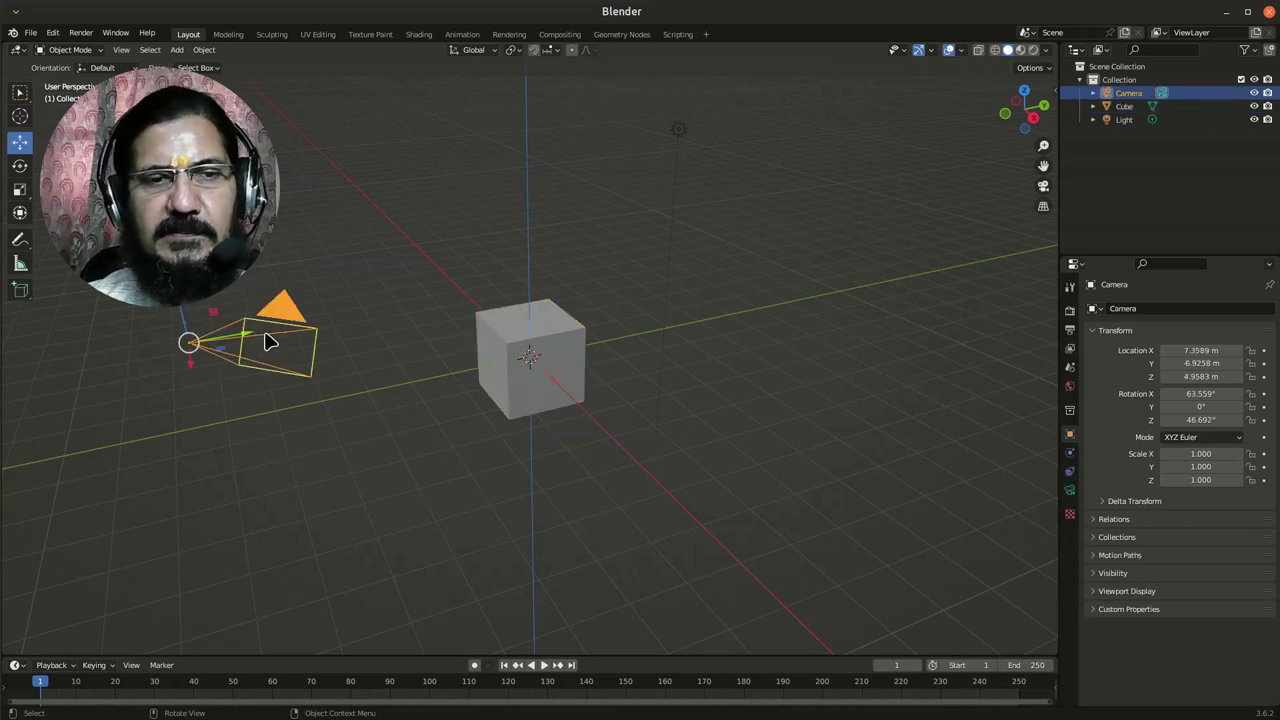
{"action": "left_click", "coordinate": [680, 131]}
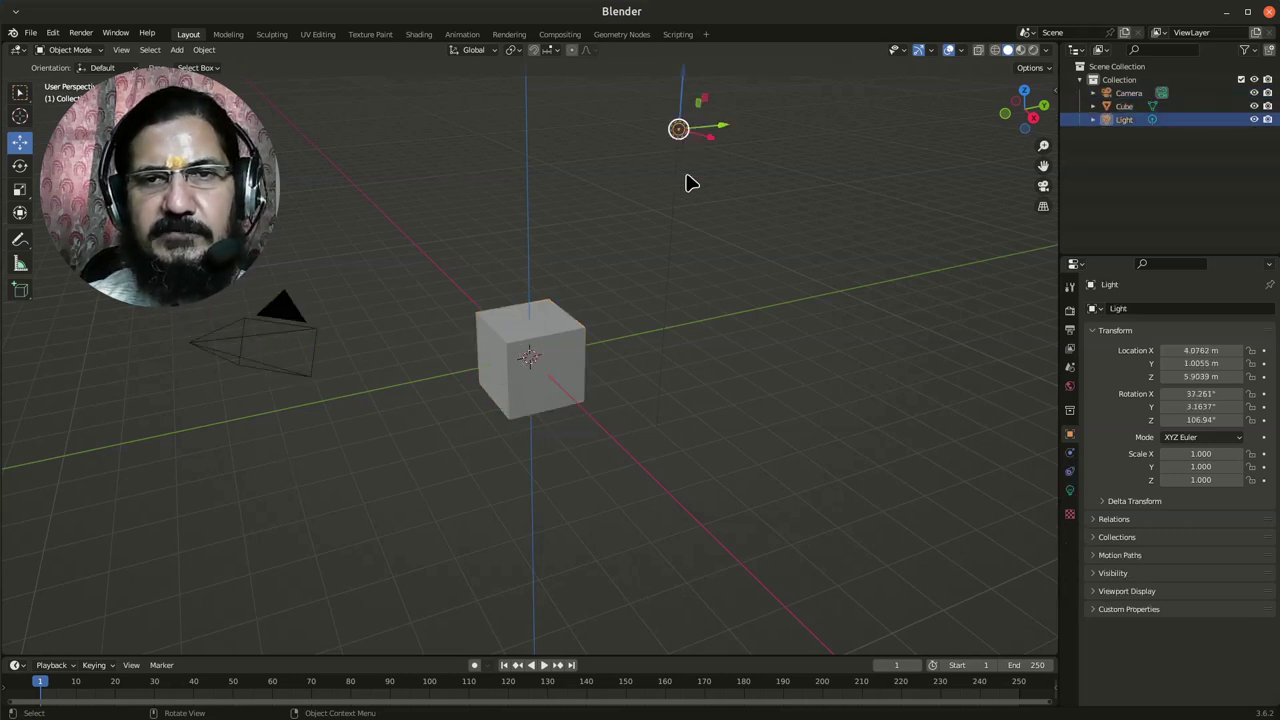
{"action": "left_click", "coordinate": [537, 349]}
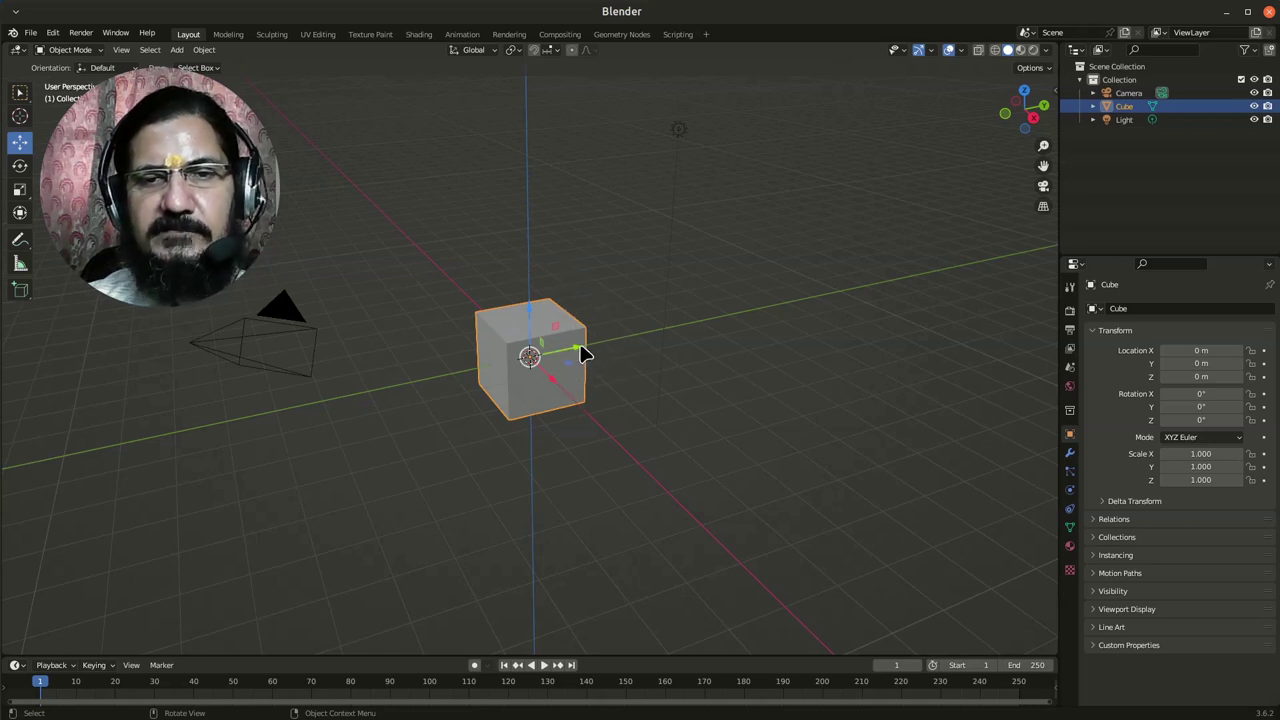
Drag the Y and Z gizmo arrows to place the cube at X -2.0893, Y 1.3105, Z -1.0734 m.
{"action": "left_click_drag", "start_coordinate": [585, 346], "coordinate": [503, 325]}
{"action": "left_click_drag", "start_coordinate": [500, 280], "coordinate": [527, 320]}
{"action": "left_click_drag", "start_coordinate": [549, 362], "coordinate": [581, 345]}
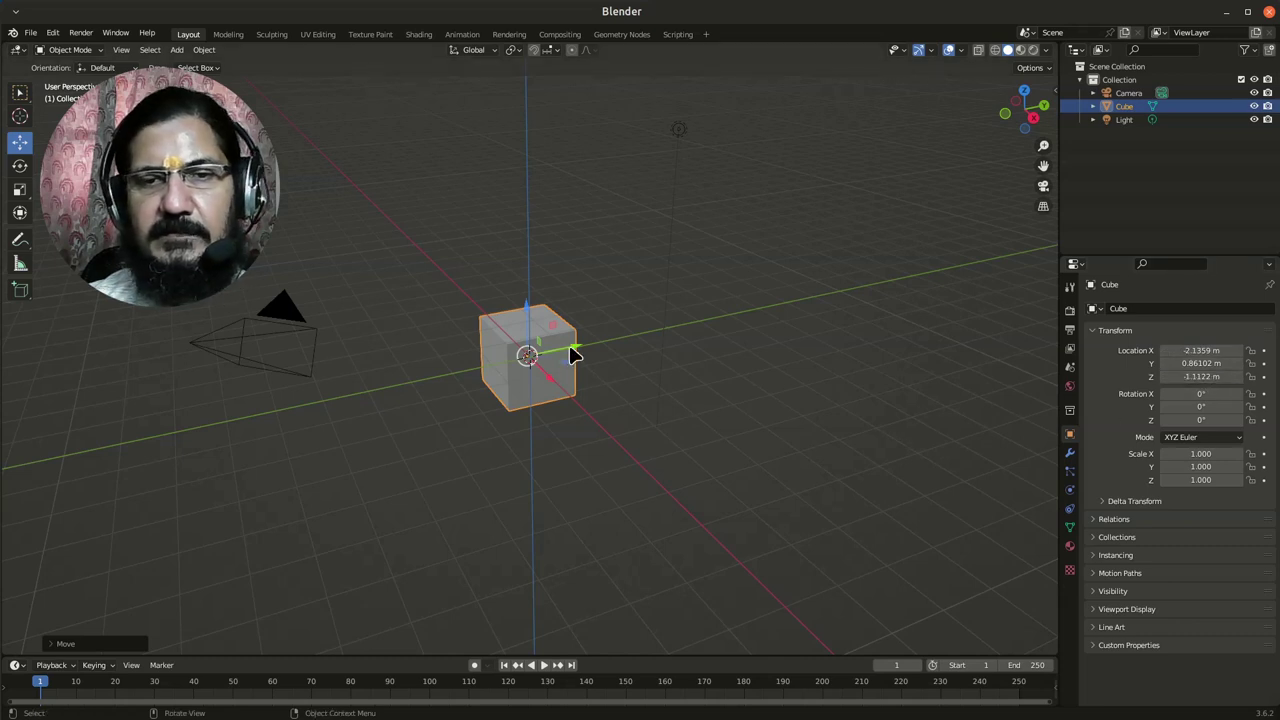
{"action": "left_click_drag", "start_coordinate": [572, 352], "coordinate": [600, 354]}
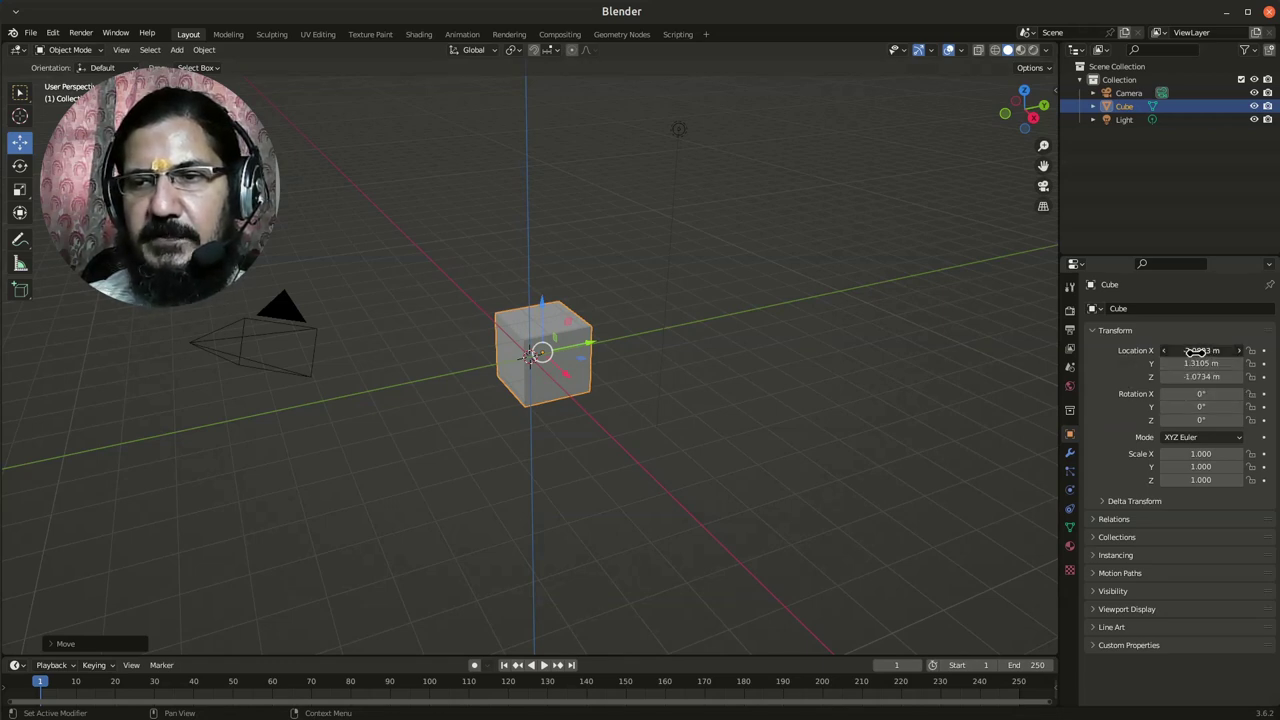
Drag Location X and nudge the X, Y and Z Location fields up and down by single steps.
{"action": "left_click_drag", "start_coordinate": [1197, 351], "coordinate": [1203, 377]}
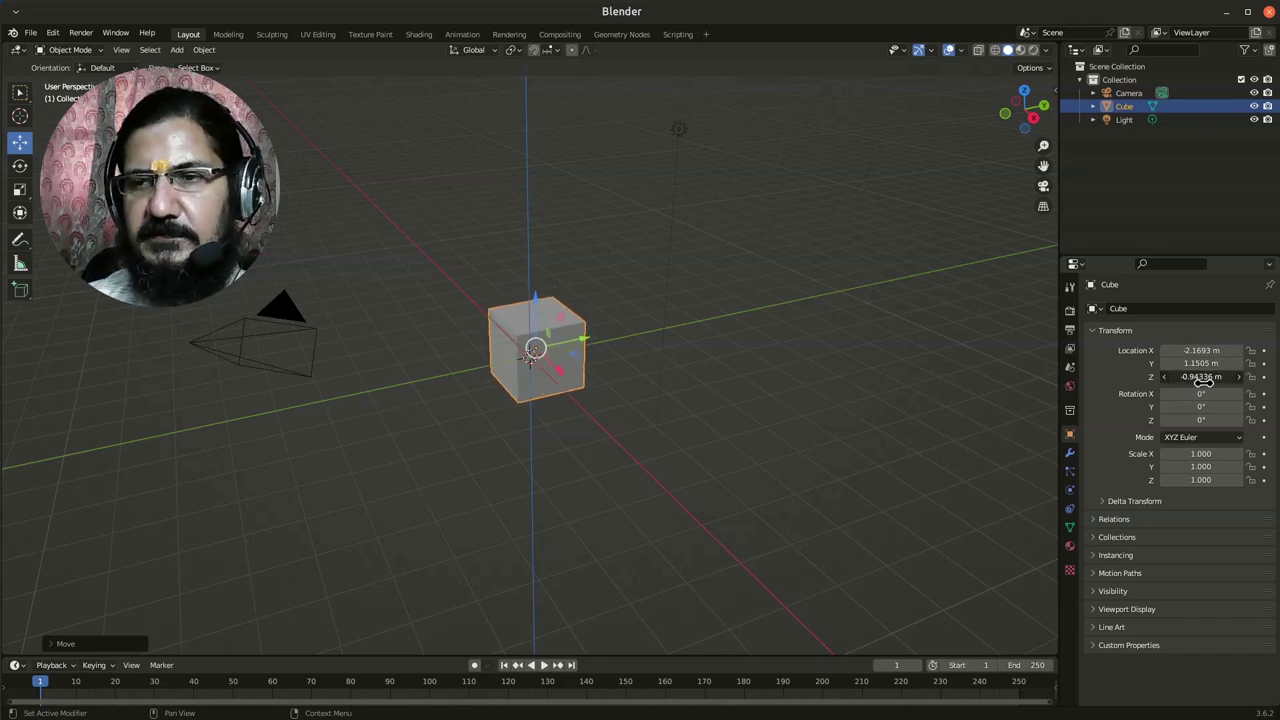
{"action": "left_click", "coordinate": [1163, 349]}
{"action": "left_click", "coordinate": [1164, 363]}
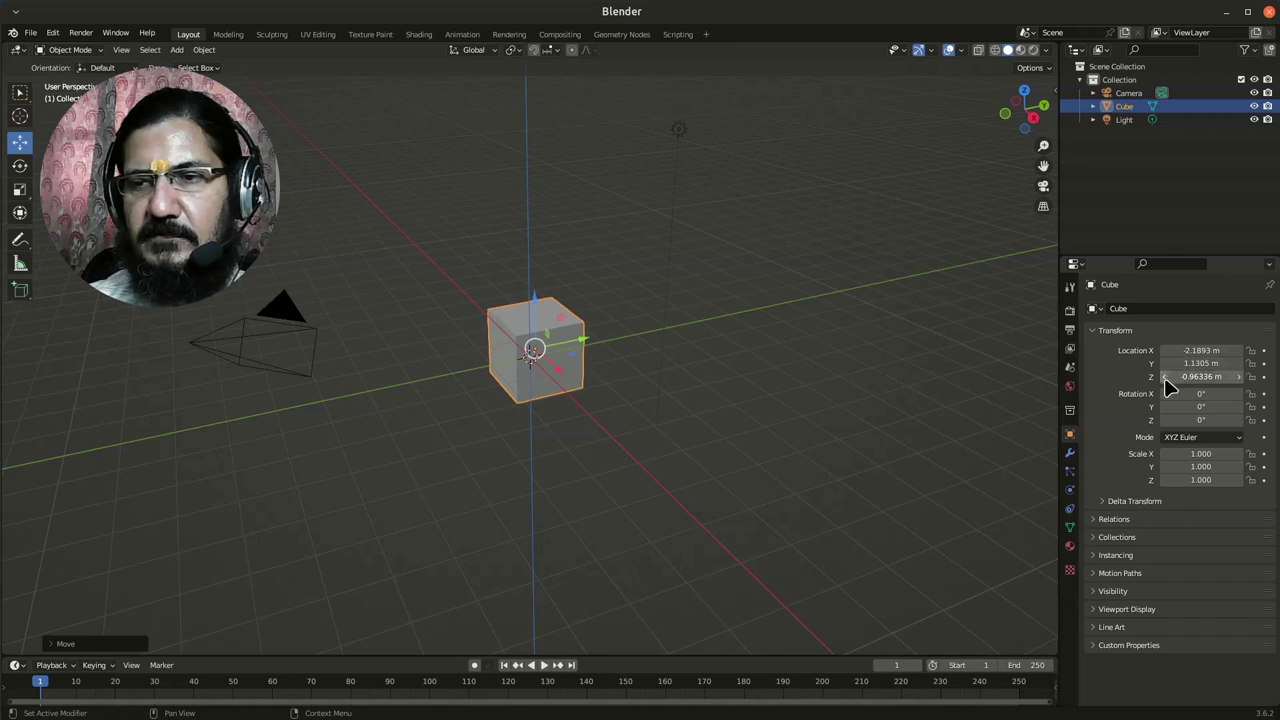
{"action": "left_click", "coordinate": [1164, 377]}
{"action": "left_click", "coordinate": [1240, 351]}
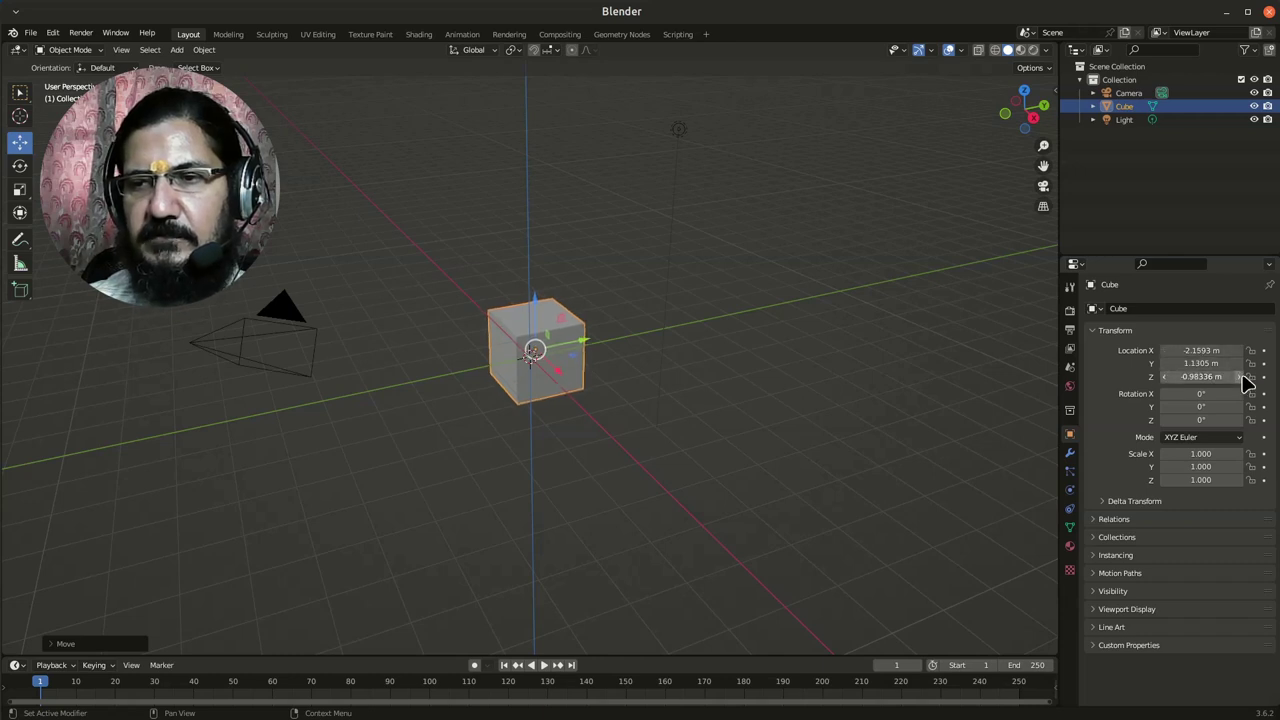
{"action": "left_click", "coordinate": [1245, 377]}
Enter 0 into Location X, Y and Z to put the cube back at the origin.
{"action": "left_click", "coordinate": [1203, 350]}
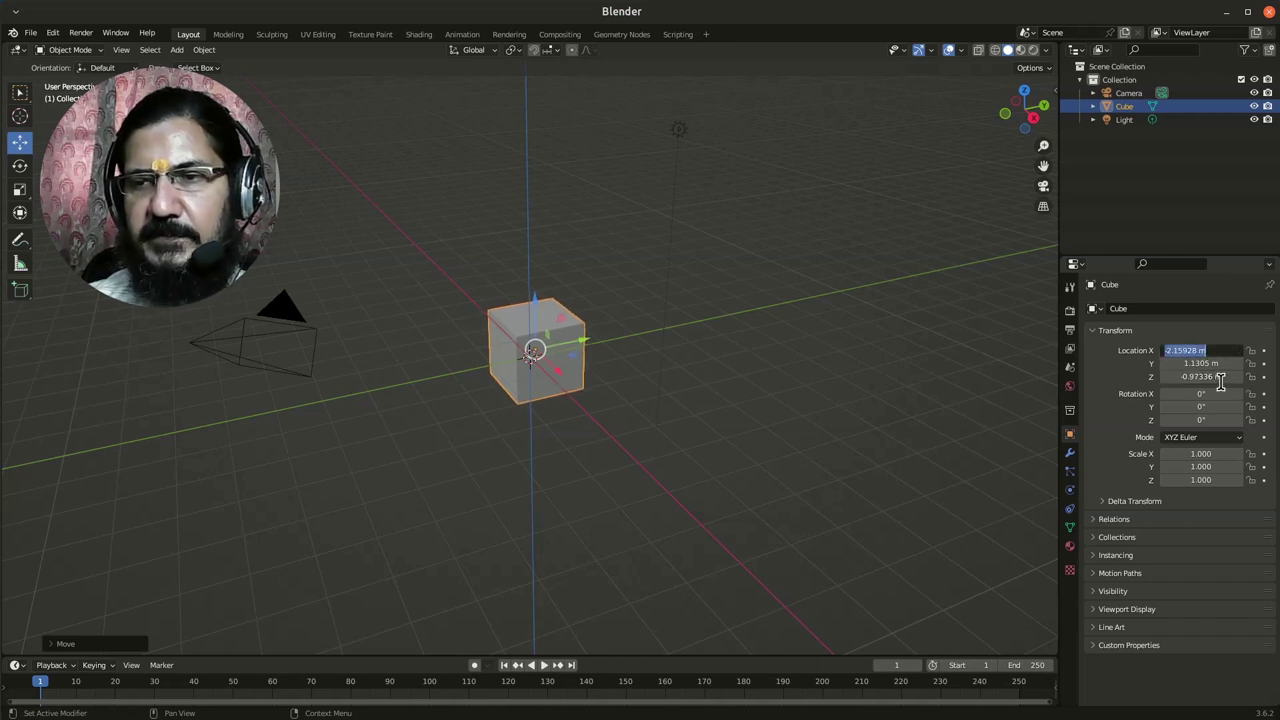
{"action": "type", "text": "0"}
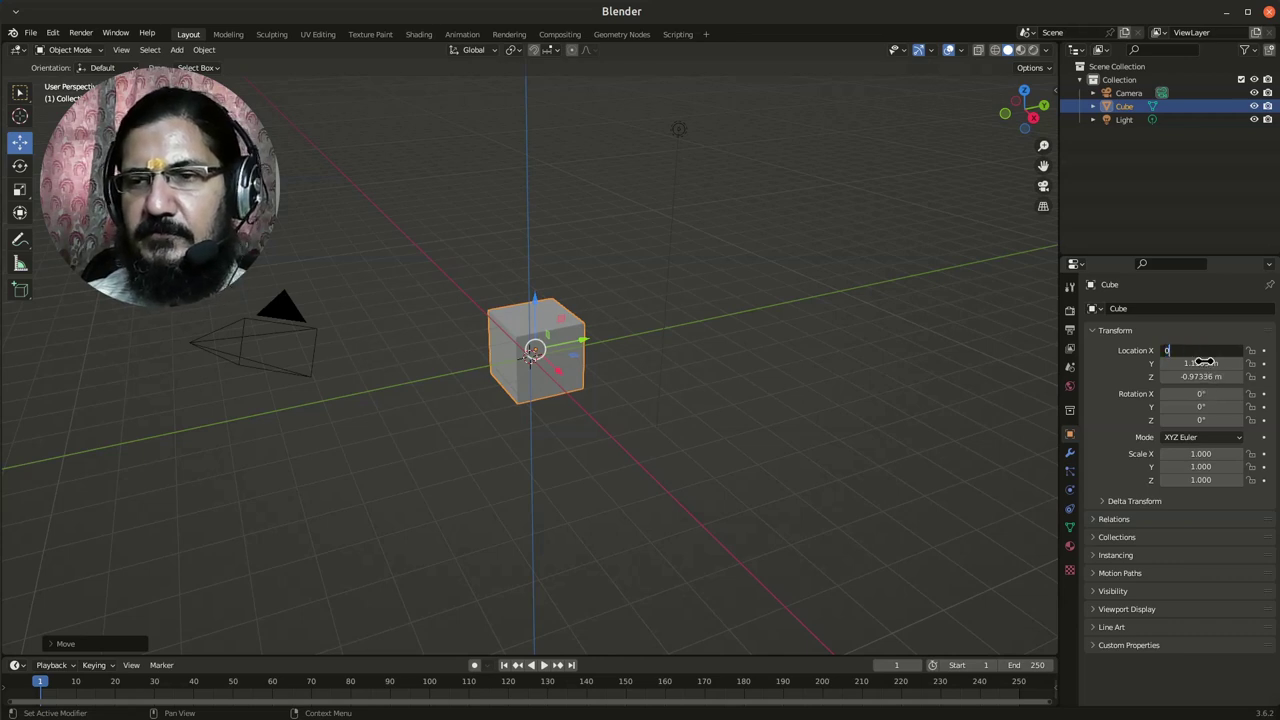
{"action": "key", "text": "Return"}
{"action": "left_click", "coordinate": [1205, 363]}
{"action": "type", "text": "0"}
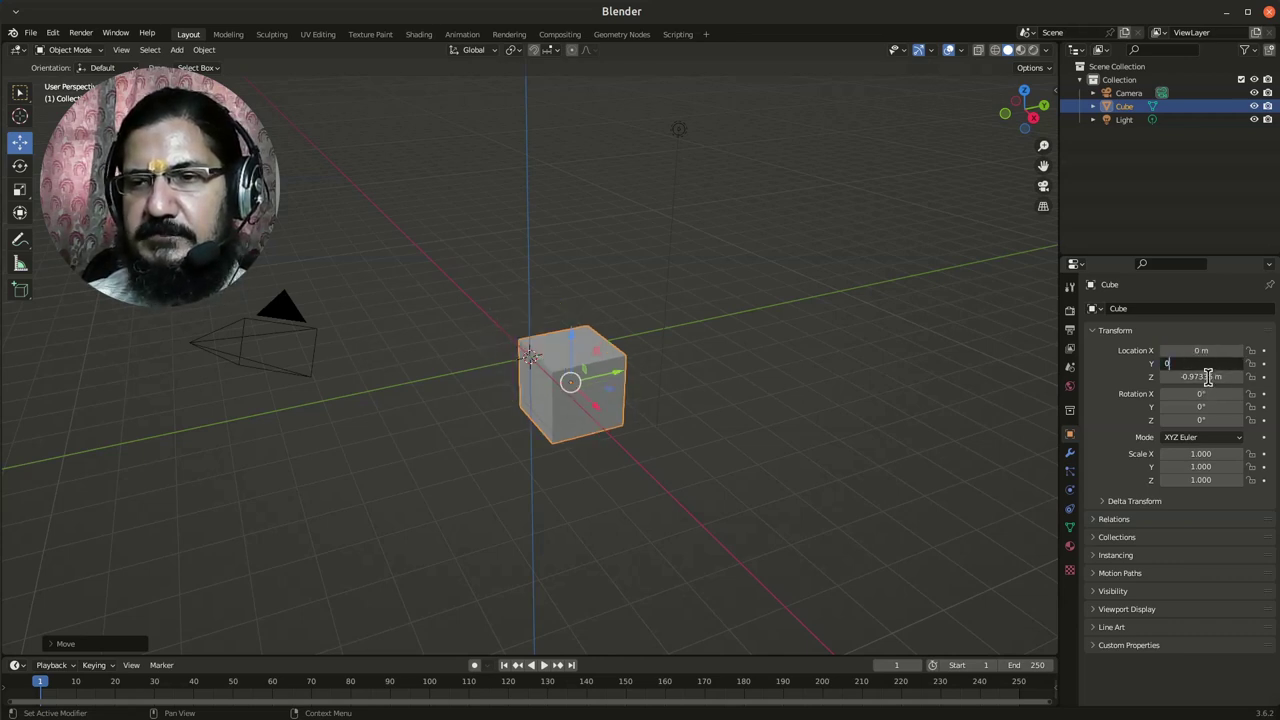
{"action": "key", "text": "Return"}
{"action": "left_click", "coordinate": [1205, 377]}
{"action": "type", "text": "0"}
{"action": "key", "text": "Return"}
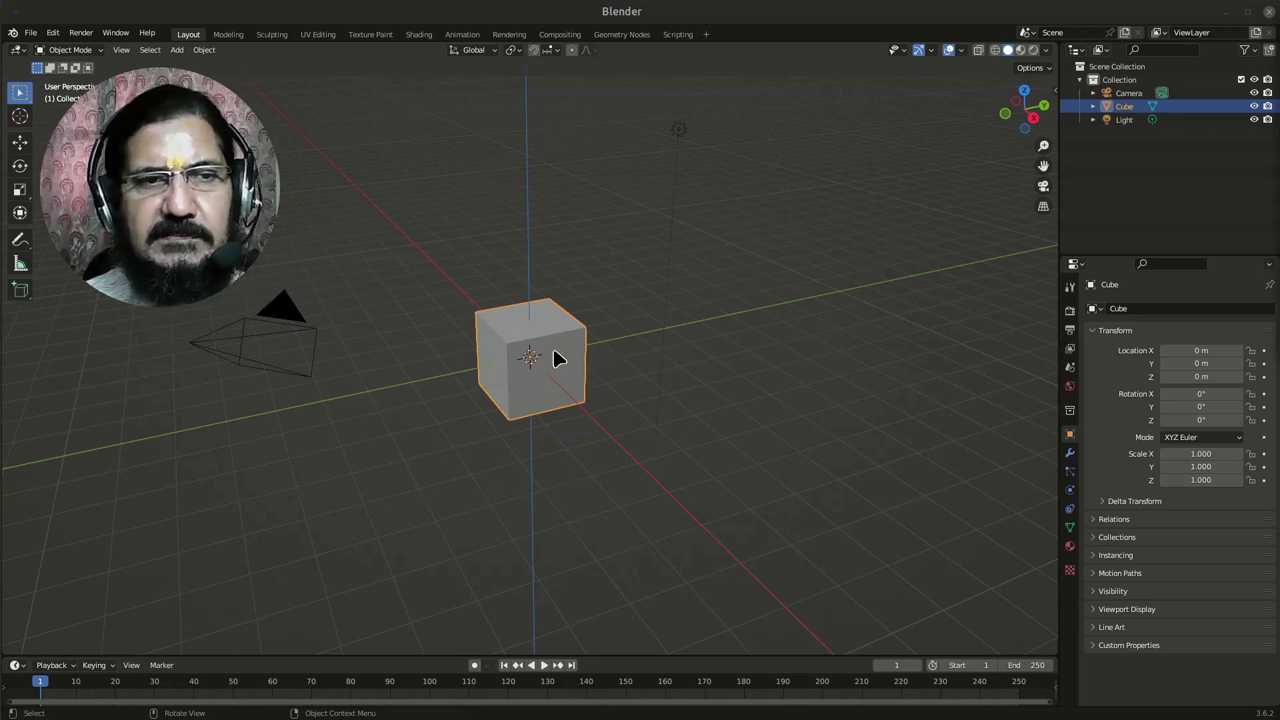
With the Move tool, freely drag the cube to X 1.9751 m, Y -1.7268 m at Z 0 m.
{"action": "left_click", "coordinate": [19, 142]}
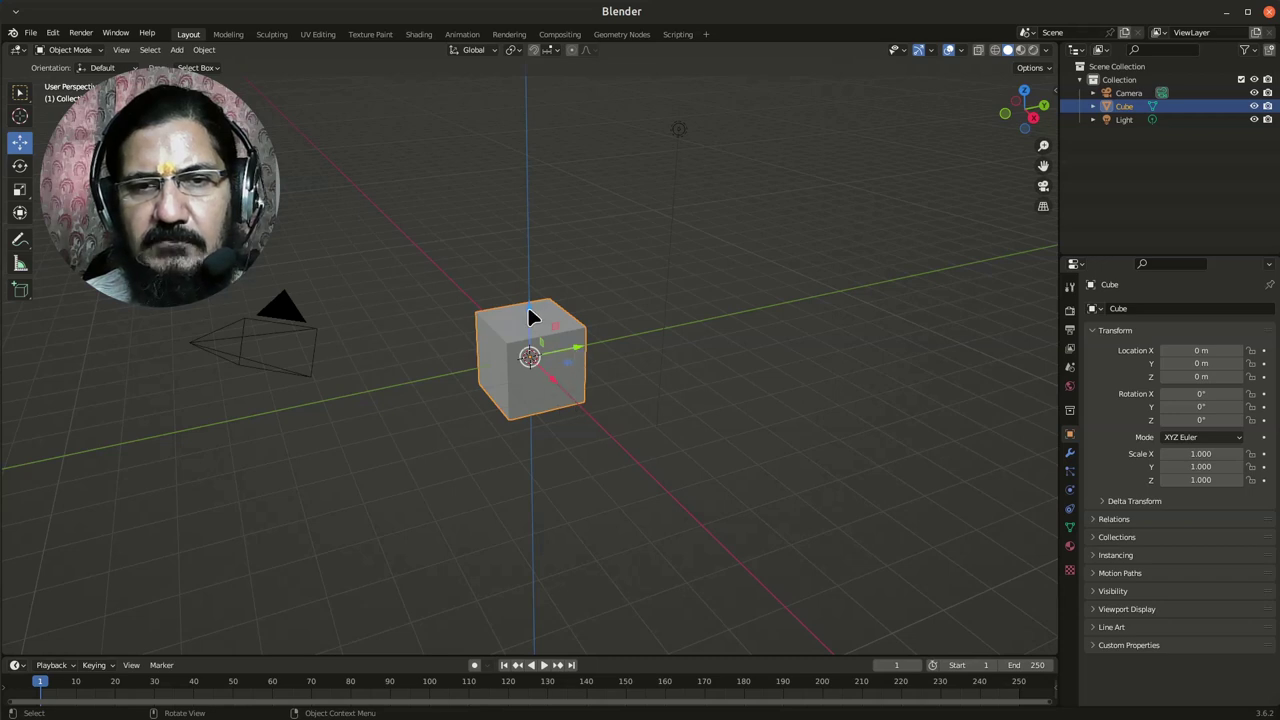
{"action": "mouse_move", "coordinate": [587, 356]}
{"action": "left_mouse_down"}
{"action": "mouse_move", "coordinate": [606, 350]}
{"action": "mouse_move", "coordinate": [574, 355]}
{"action": "mouse_move", "coordinate": [597, 356]}
{"action": "left_mouse_up"}
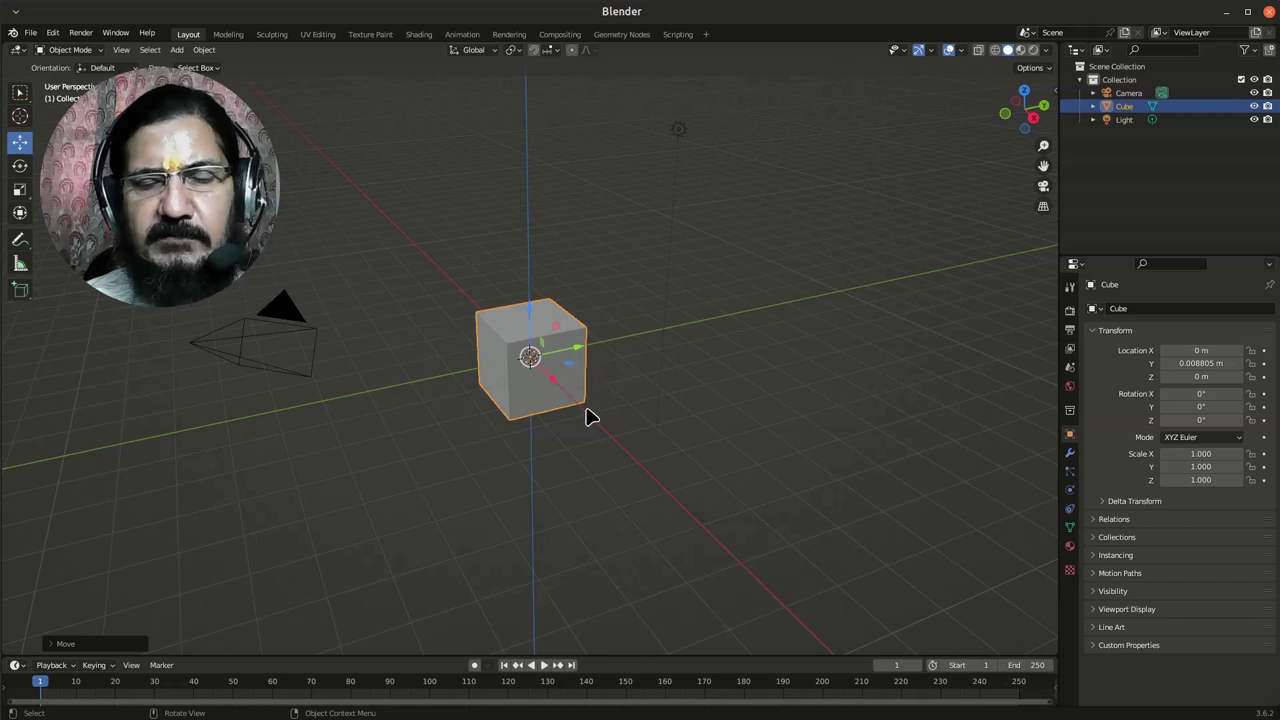
{"action": "left_click_drag", "start_coordinate": [568, 370], "coordinate": [606, 340]}
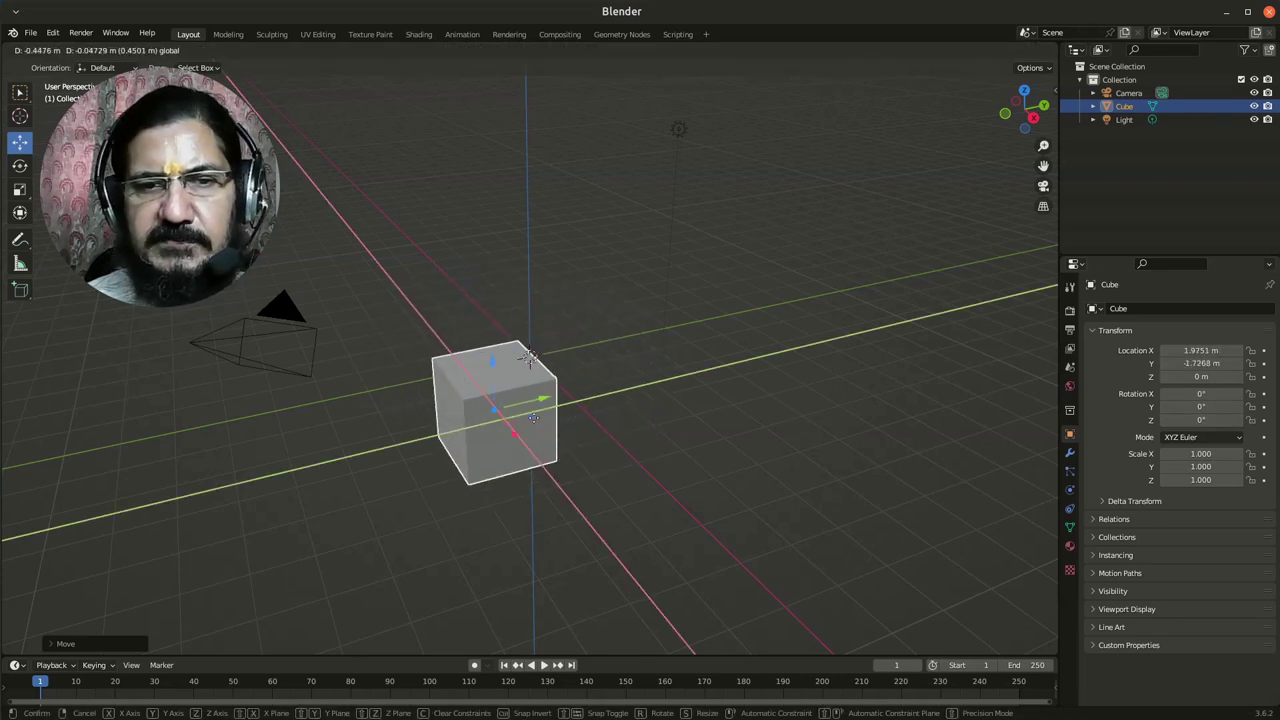
Move the cube to X 4.2017, Y -2.0979, Z 2.6516 m, using Shift+Z to constrain to the XY plane.
{"action": "left_click", "coordinate": [560, 455]}
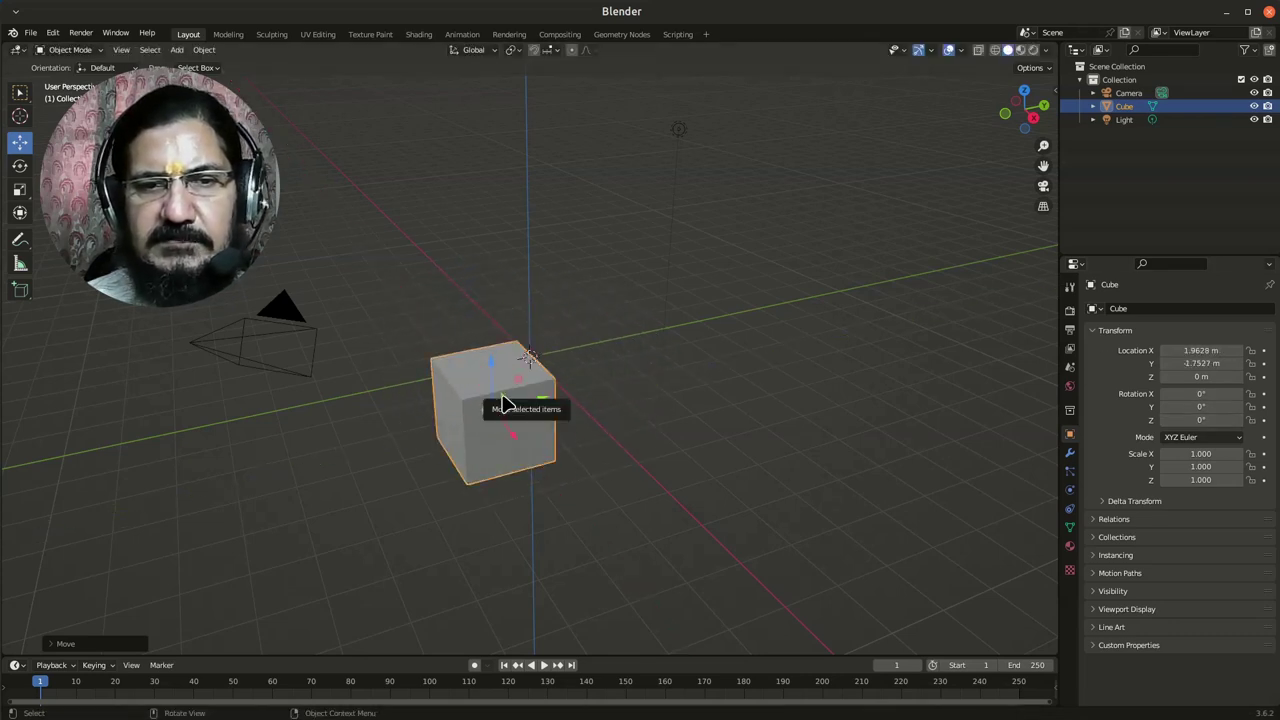
{"action": "left_click_drag", "start_coordinate": [507, 397], "coordinate": [595, 358]}
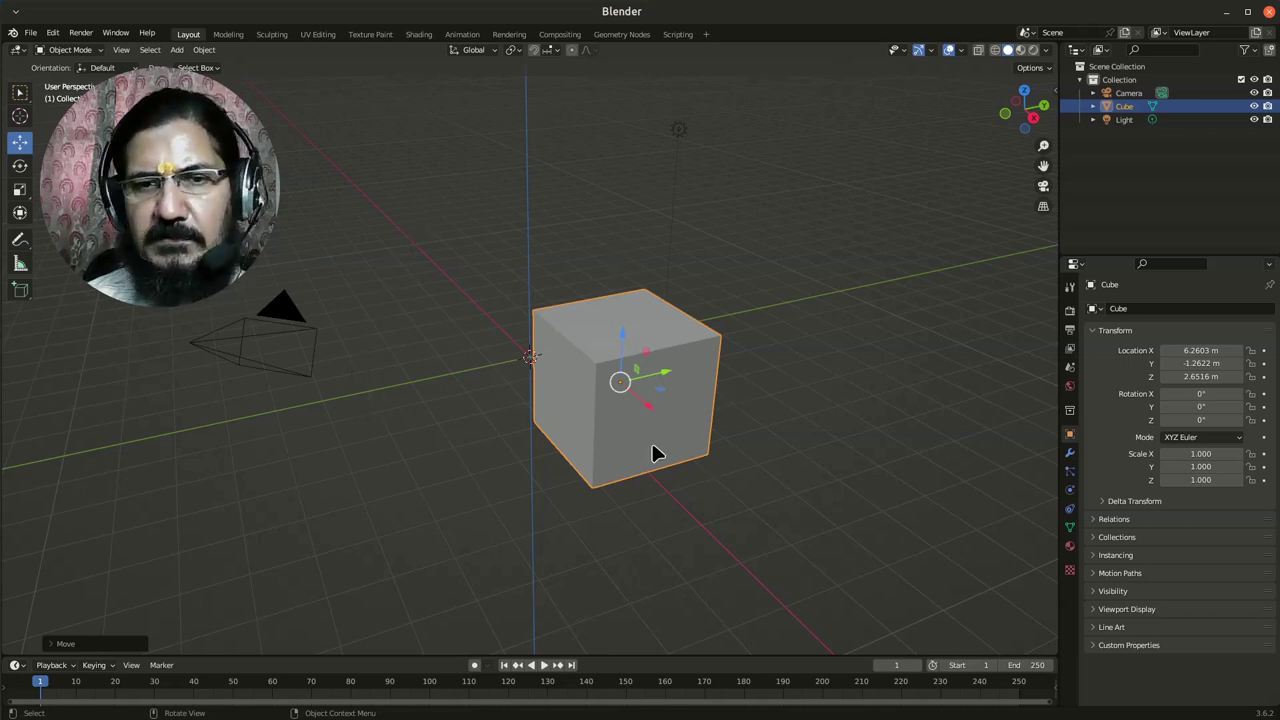
{"action": "left_click_drag", "start_coordinate": [646, 411], "coordinate": [557, 345]}
{"action": "key", "text": "shift+z"}
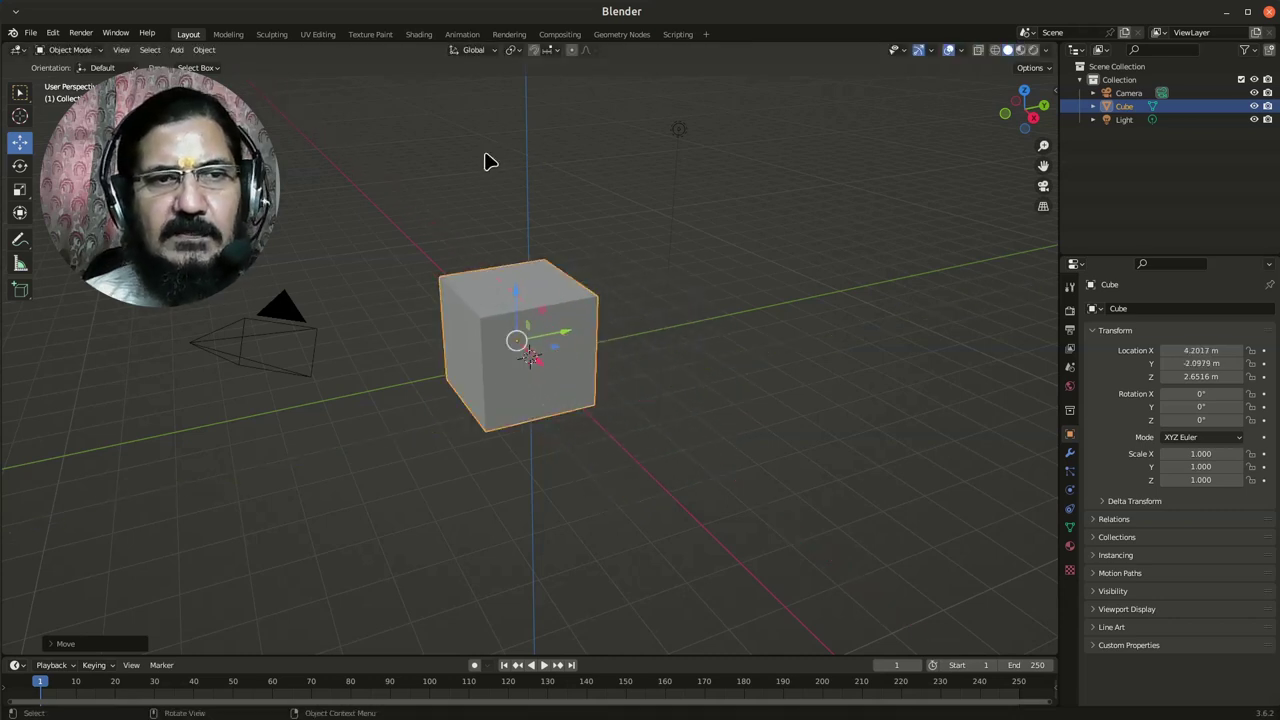